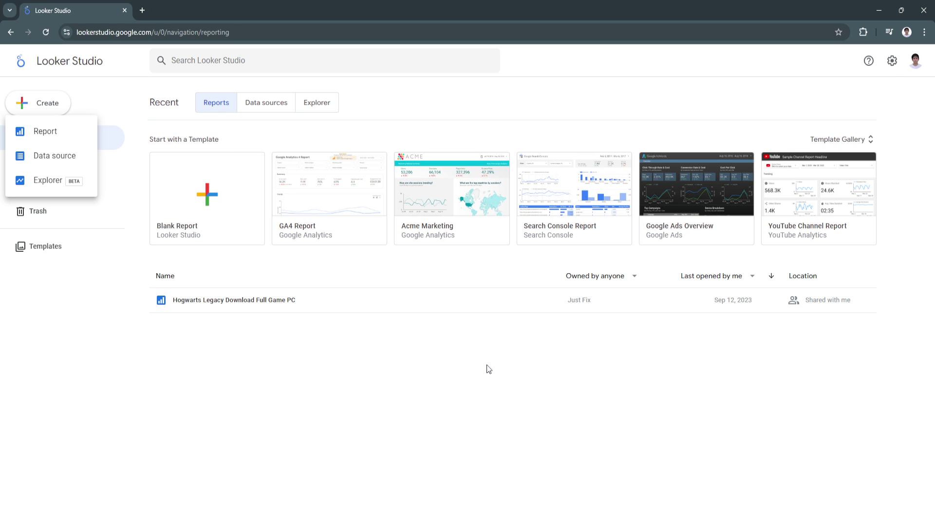
- Start creating a new report from the Looker Studio home page
click(411, 381)
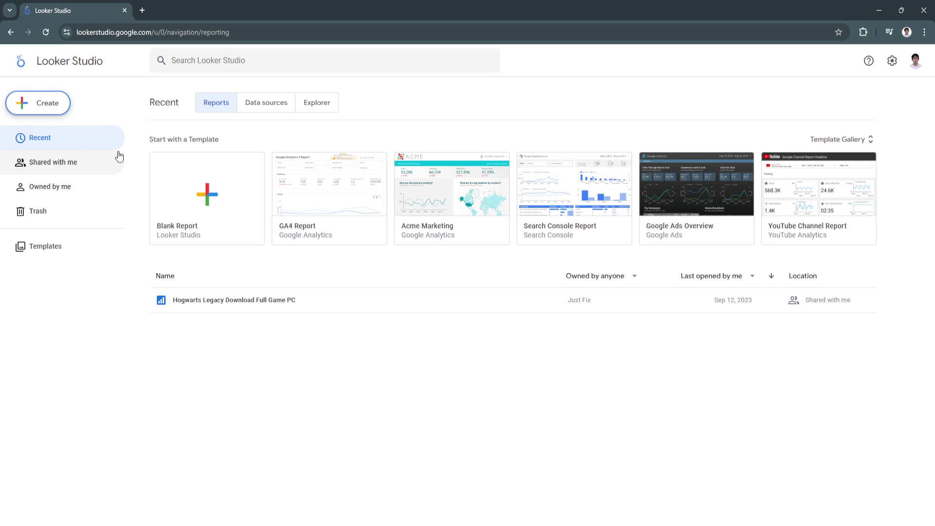
click(52, 106)
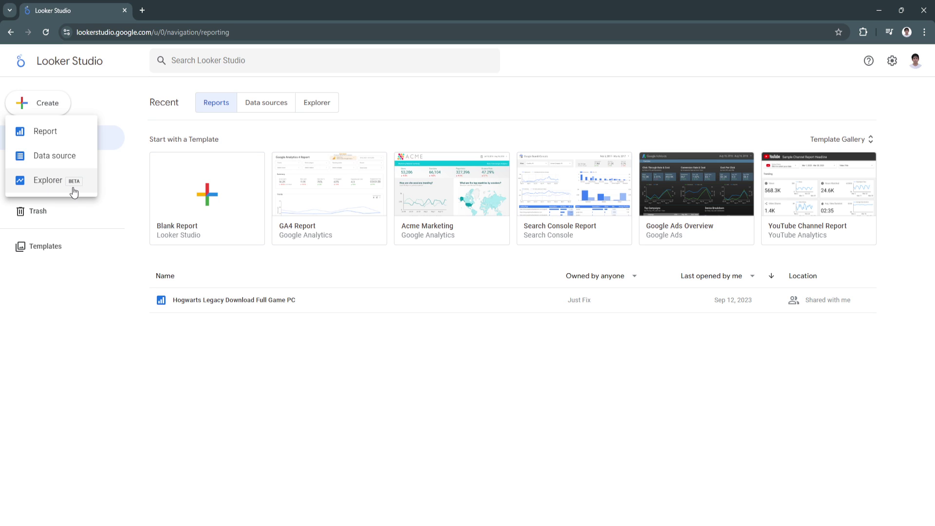
click(53, 139)
click(221, 234)
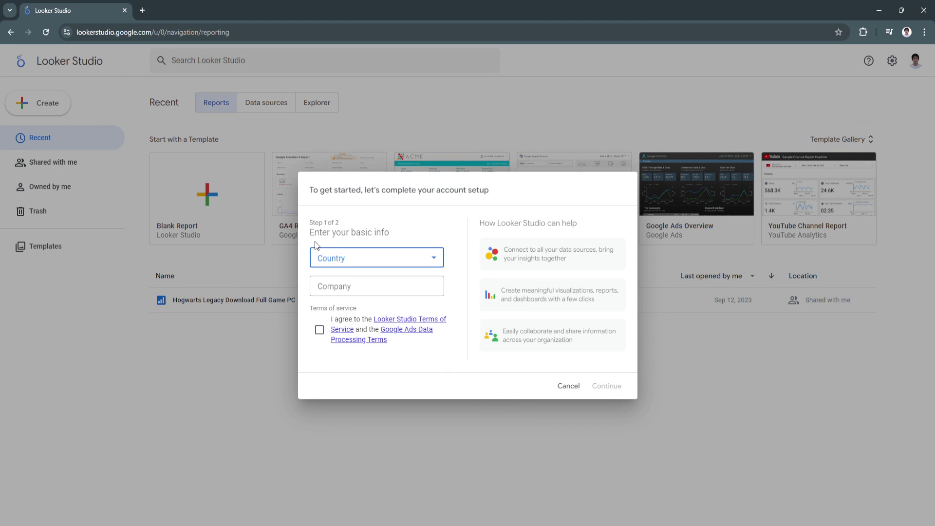
- Choose Philippines as the country in the account setup's basic info
click(434, 258)
key(p)
key(h)
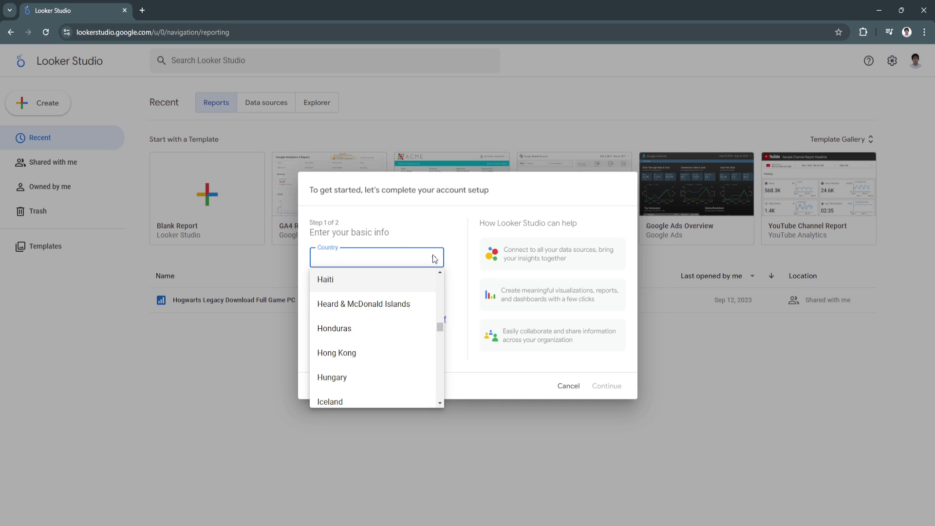
click(361, 262)
click(361, 262)
key(p)
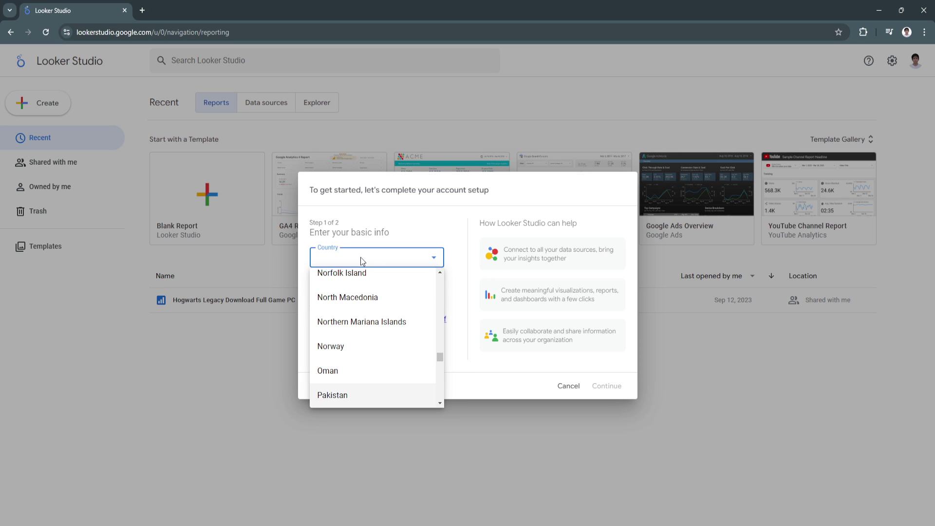
scroll(409, 355, down, 3)
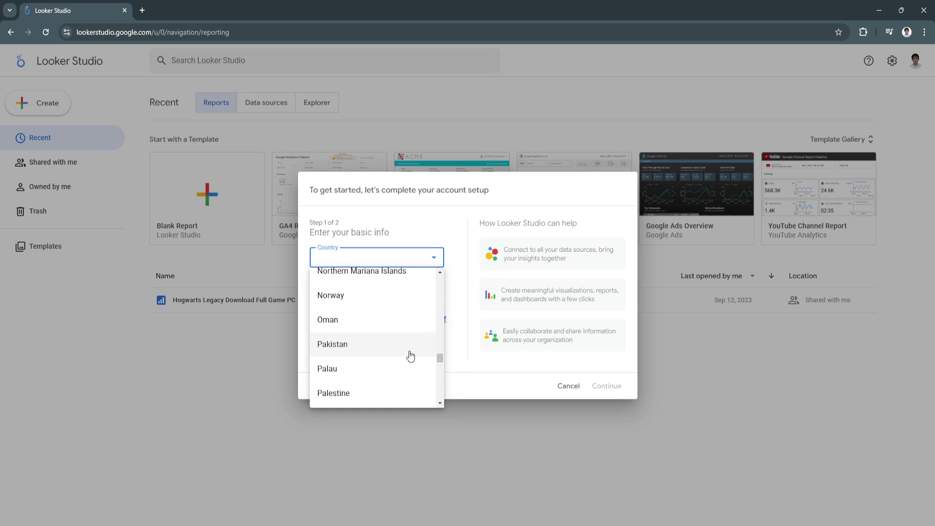
scroll(410, 359, down, 1)
scroll(410, 359, down, 1)
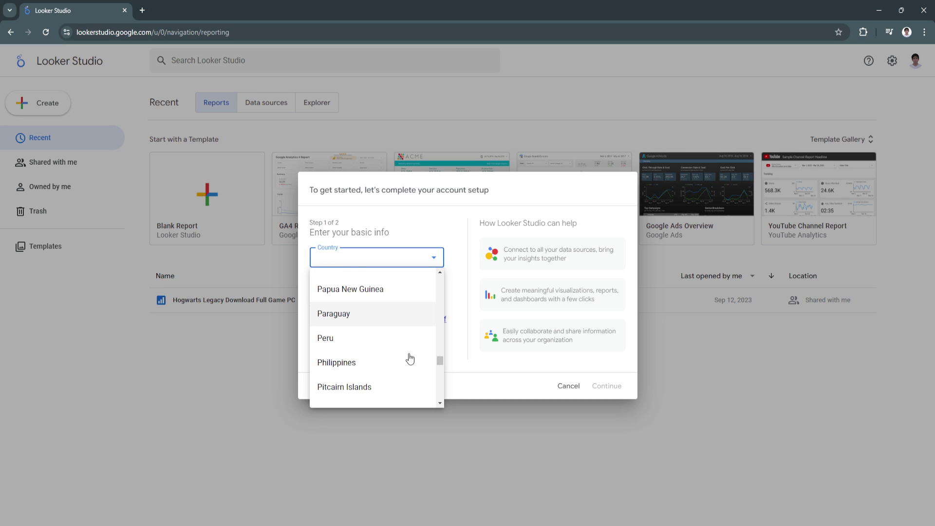
click(404, 360)
- Complete the account setup with company dsadaf, agreement to the terms of service, and Yes to all email updates
click(351, 289)
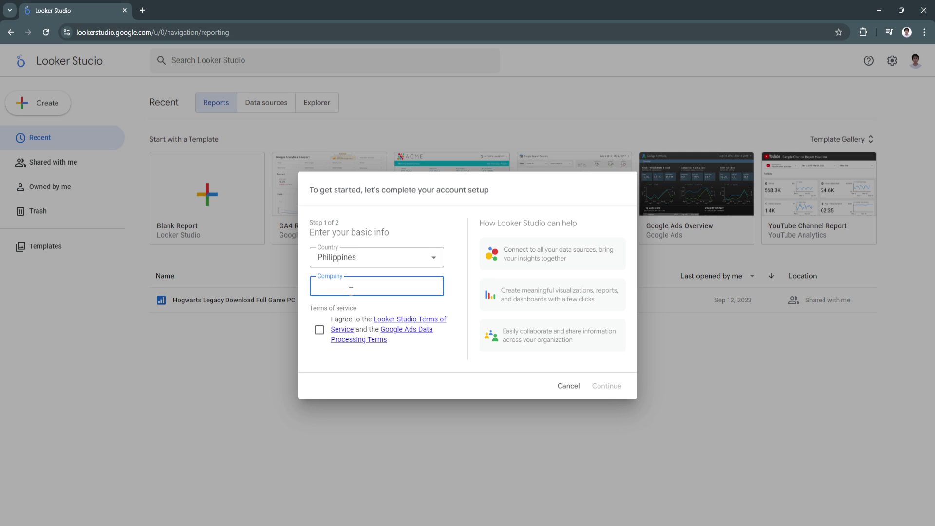
text(dsadaf)
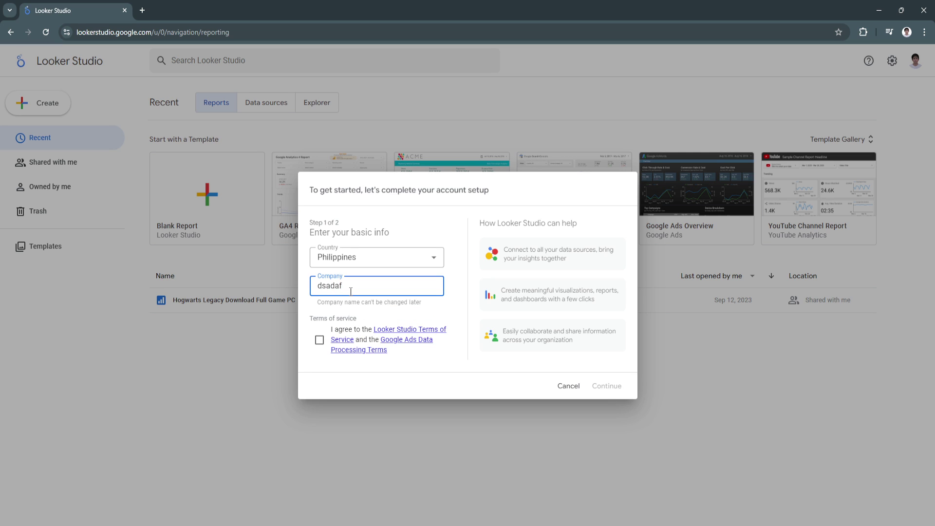
click(319, 341)
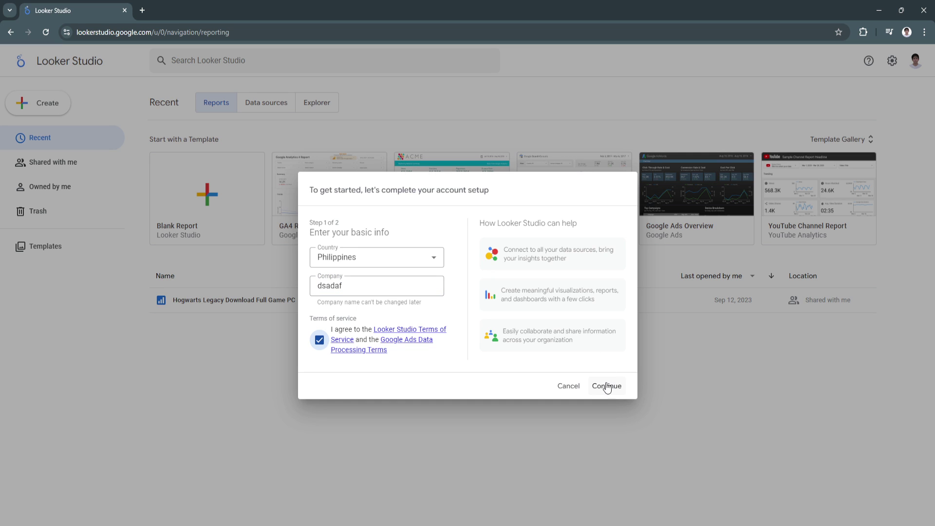
click(607, 386)
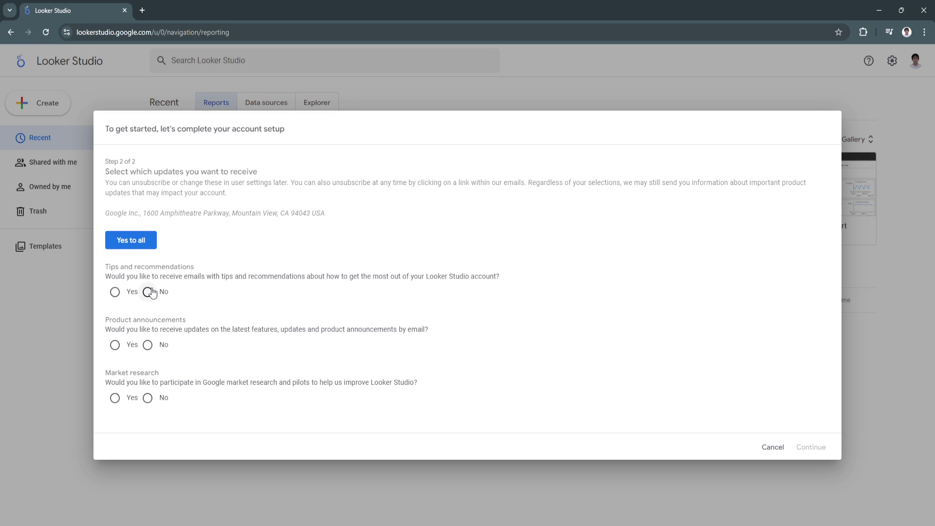
click(135, 243)
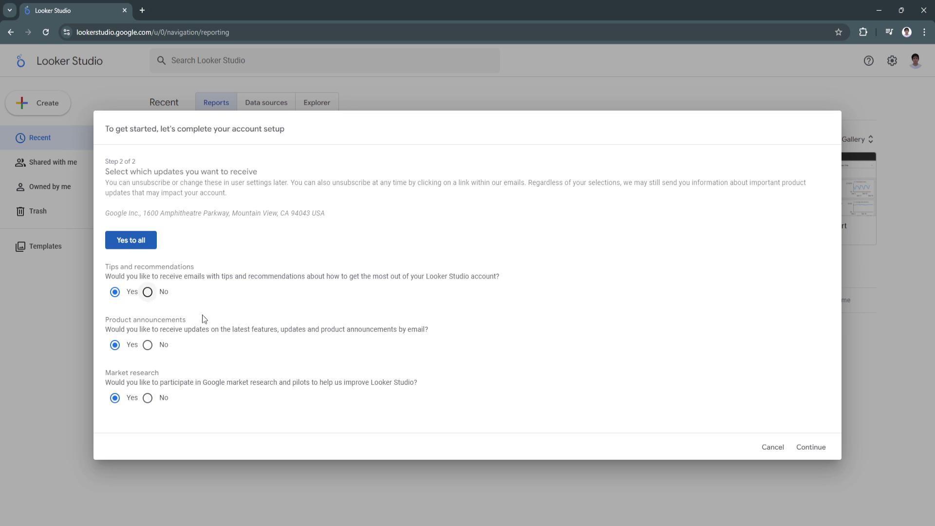
click(824, 450)
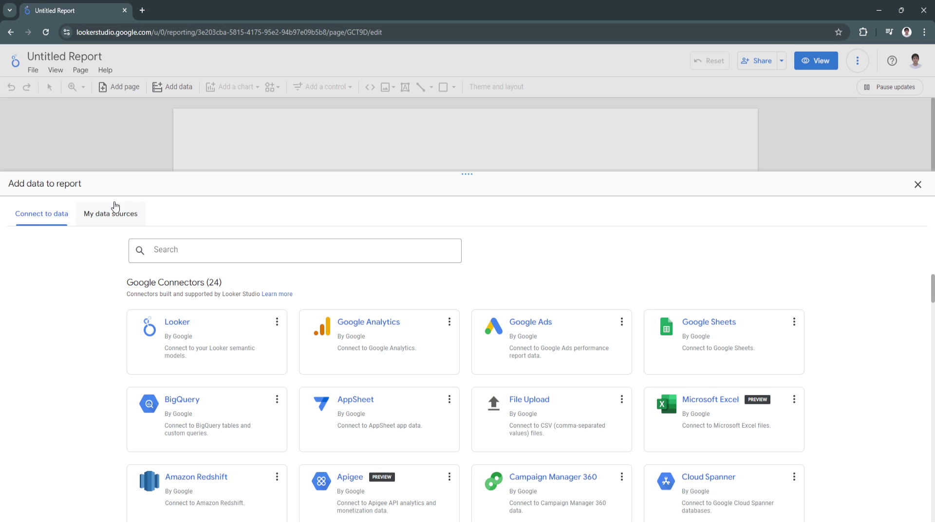
- Authorize the Google Analytics connector and add the account's Roms property to the report as its data source
scroll(170, 293, down, 1)
scroll(76, 331, up, 1)
click(368, 330)
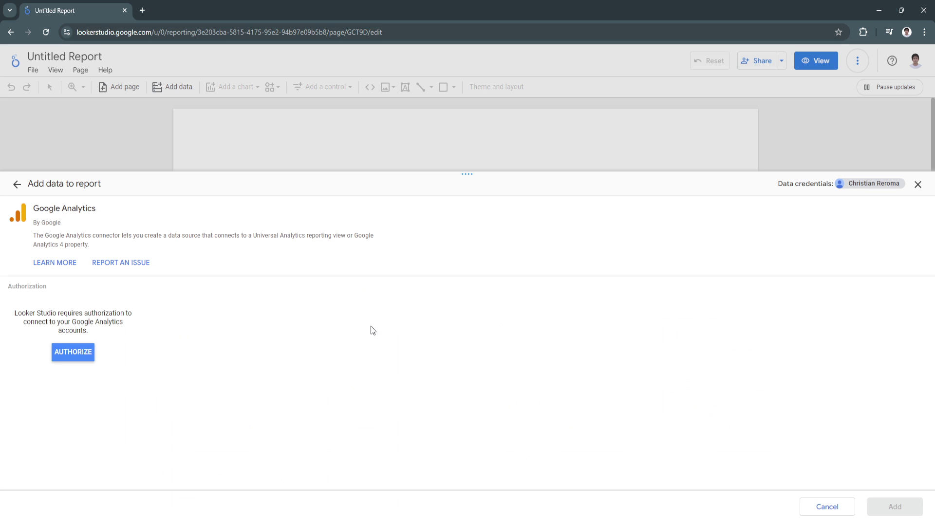
click(68, 350)
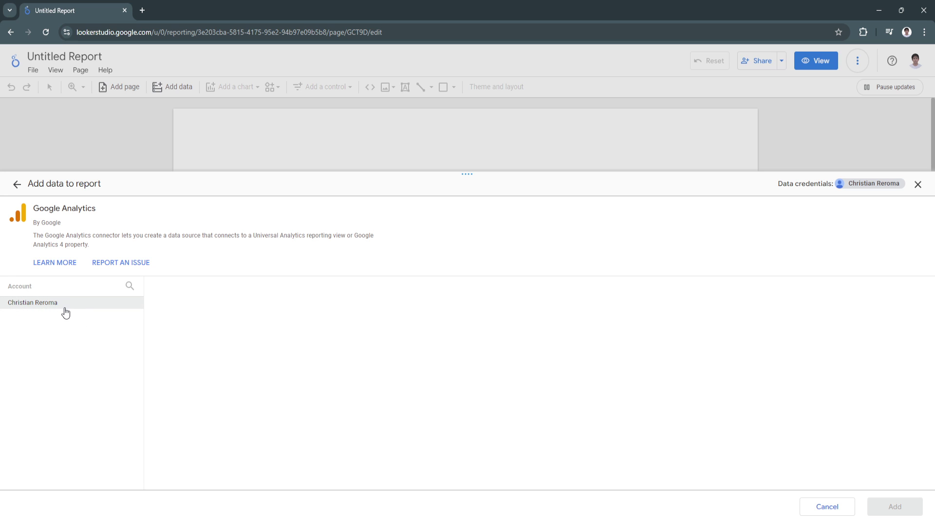
click(64, 309)
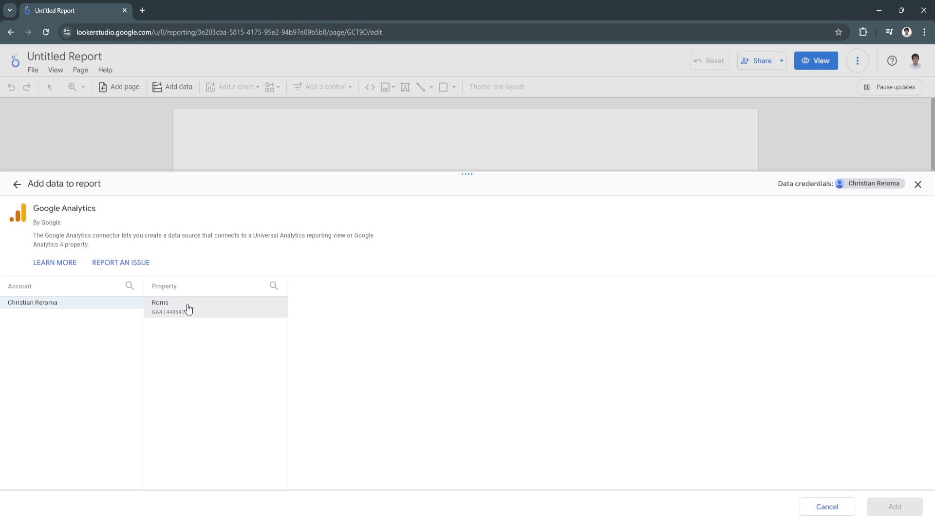
click(188, 309)
click(892, 506)
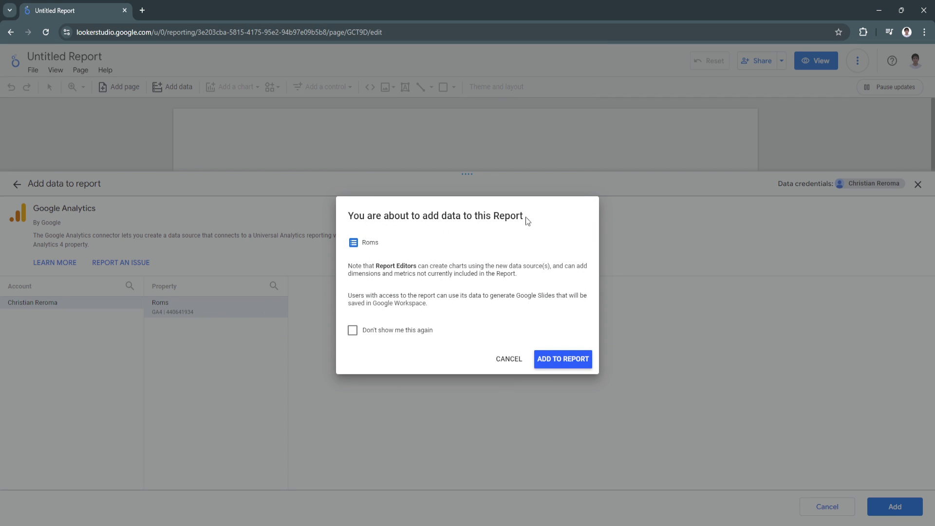
click(557, 363)
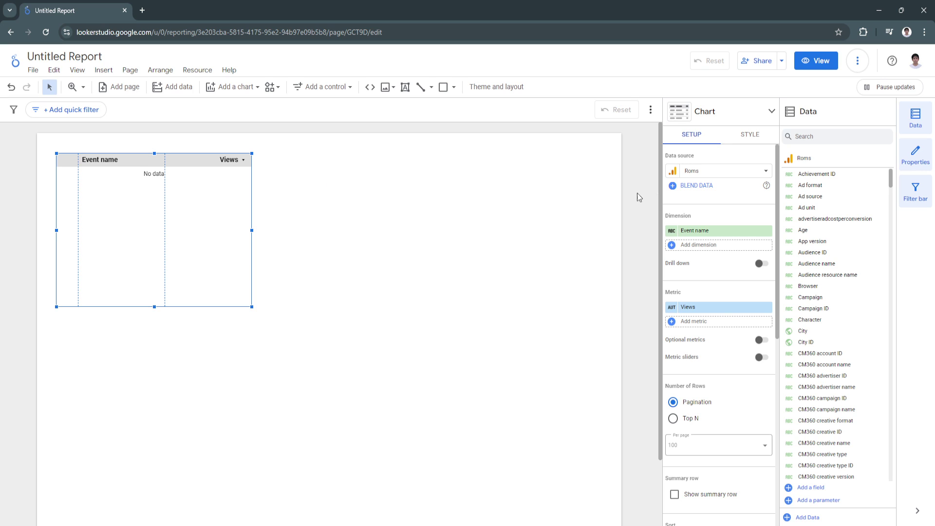
- Enlarge the Event name and Views table from its lower-right corner so it spans most of the report page
mouse_move(660, 227)
mouse_down()
mouse_move(659, 252)
mouse_move(660, 227)
mouse_up()
click(660, 226)
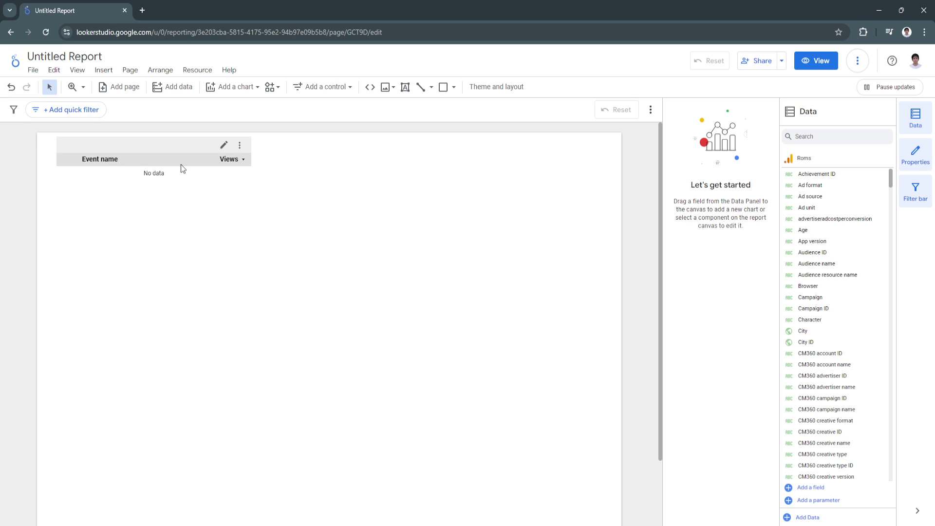
click(98, 199)
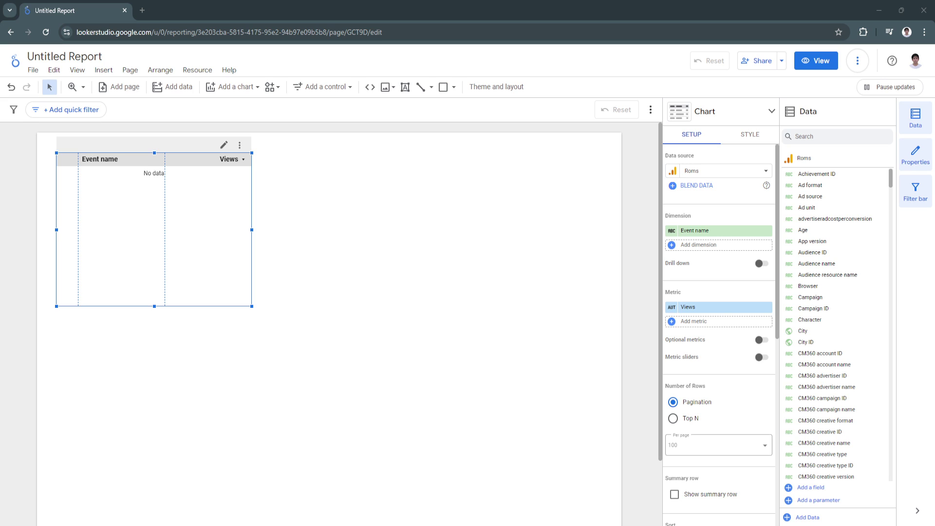
drag(251, 306, 597, 504)
scroll(641, 395, down, 1)
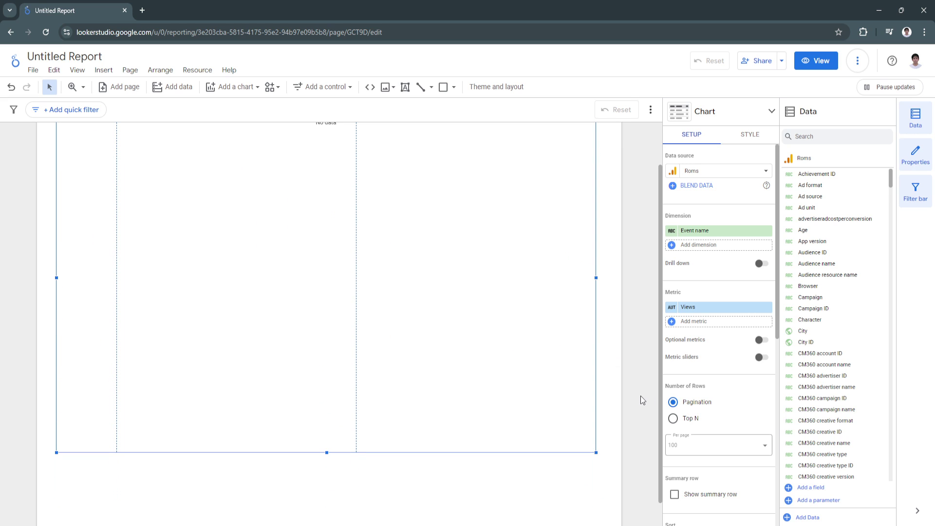
scroll(633, 382, up, 1)
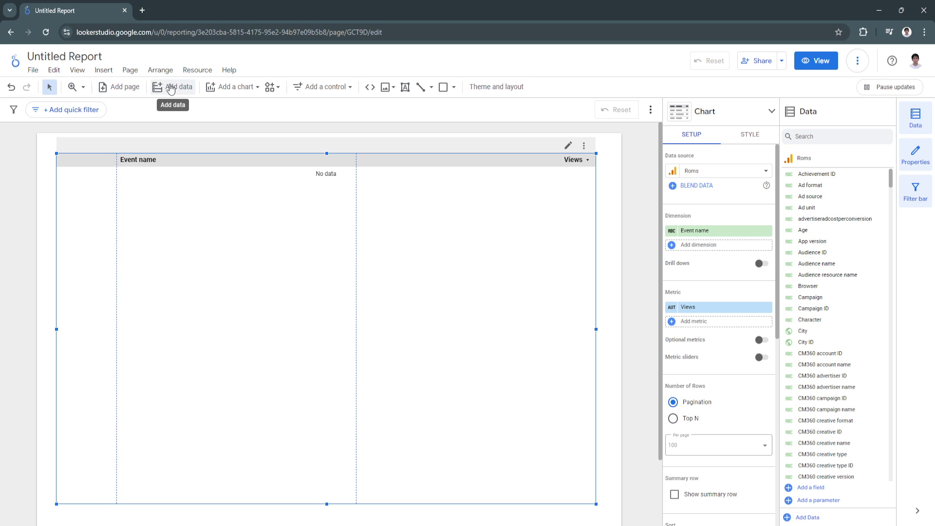
- Review the chart types and the control types that can be added to the report
click(232, 88)
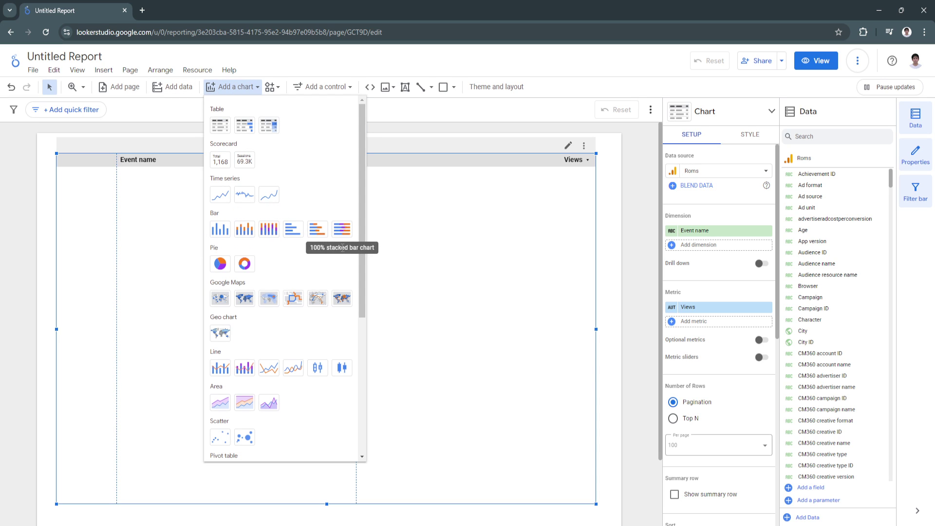
scroll(324, 331, down, 2)
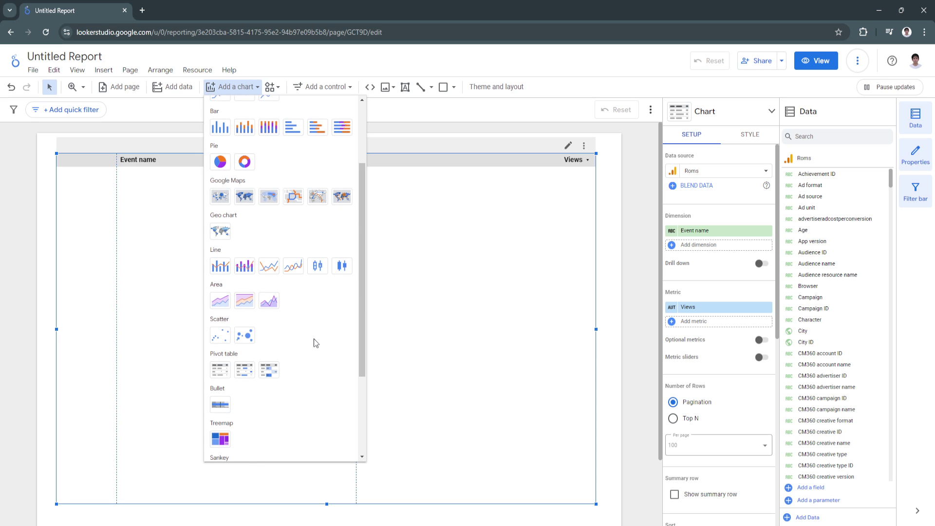
scroll(313, 338, down, 3)
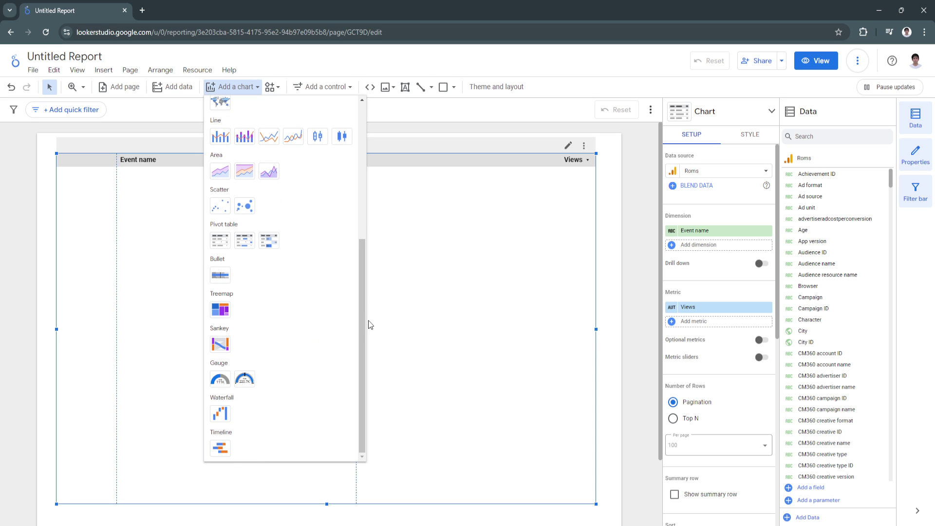
drag(362, 318, 584, 251)
click(635, 236)
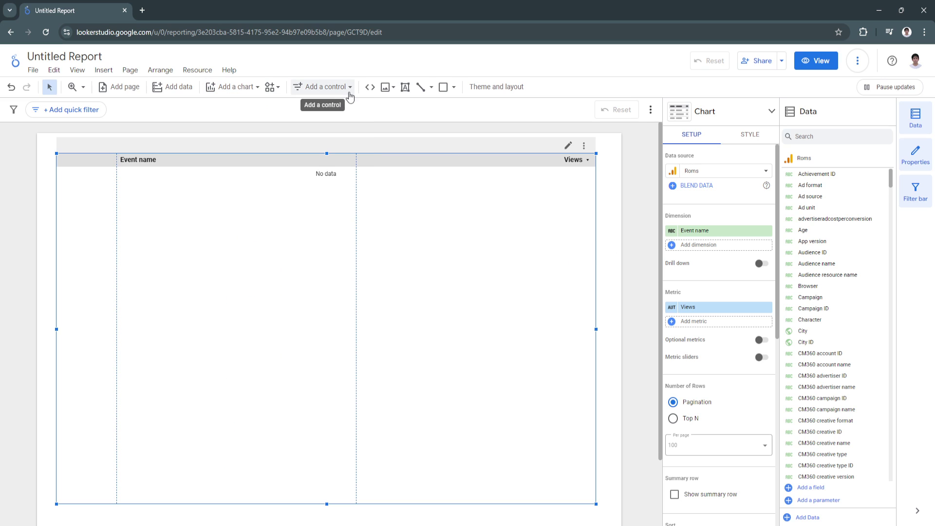
click(319, 86)
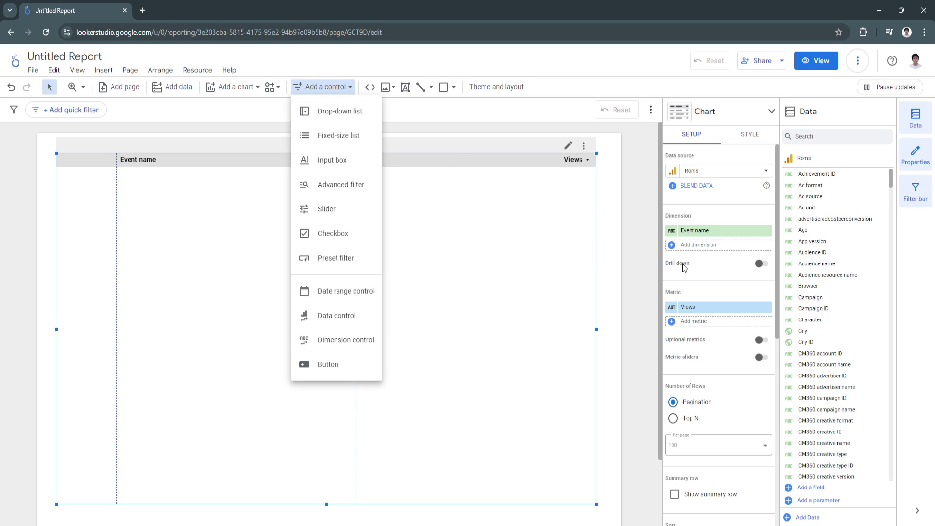
click(638, 260)
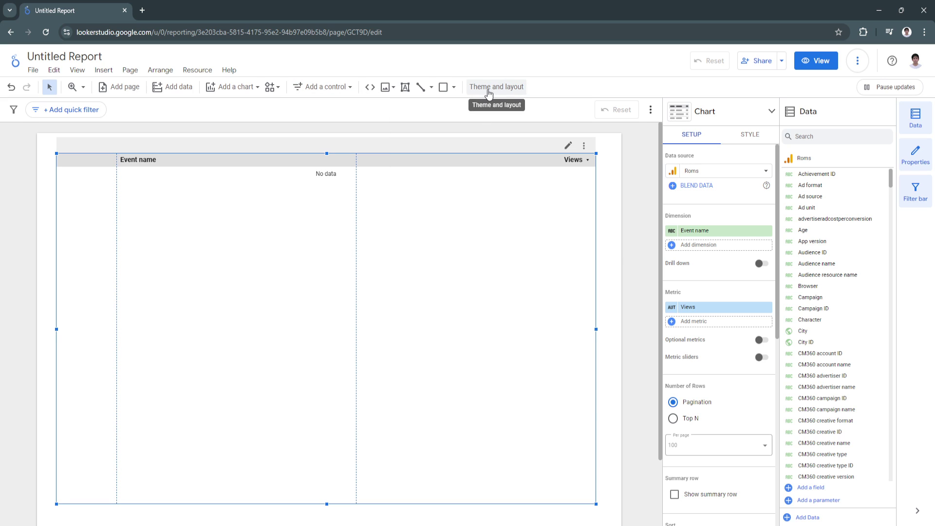
- Look through the available report themes without applying one
click(489, 89)
scroll(681, 355, down, 2)
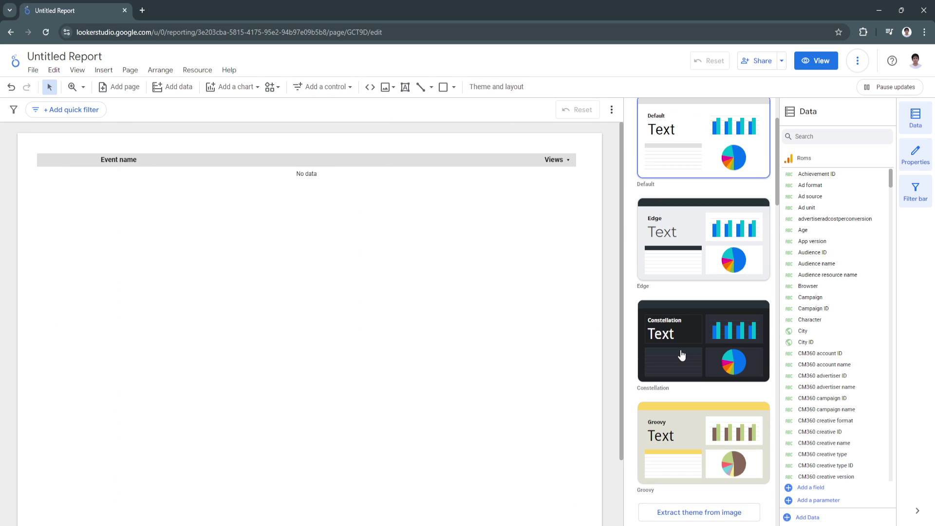
scroll(681, 355, down, 2)
scroll(682, 355, down, 3)
scroll(682, 355, down, 8)
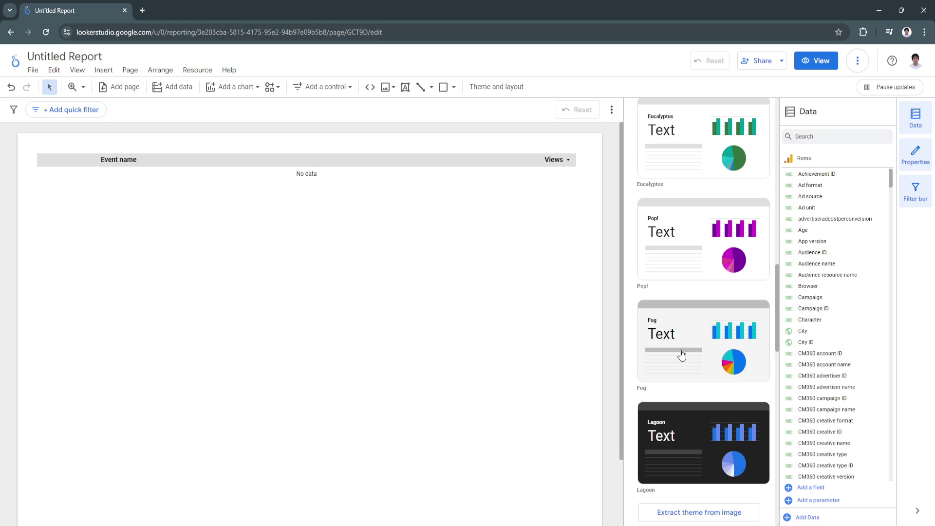
scroll(681, 355, down, 5)
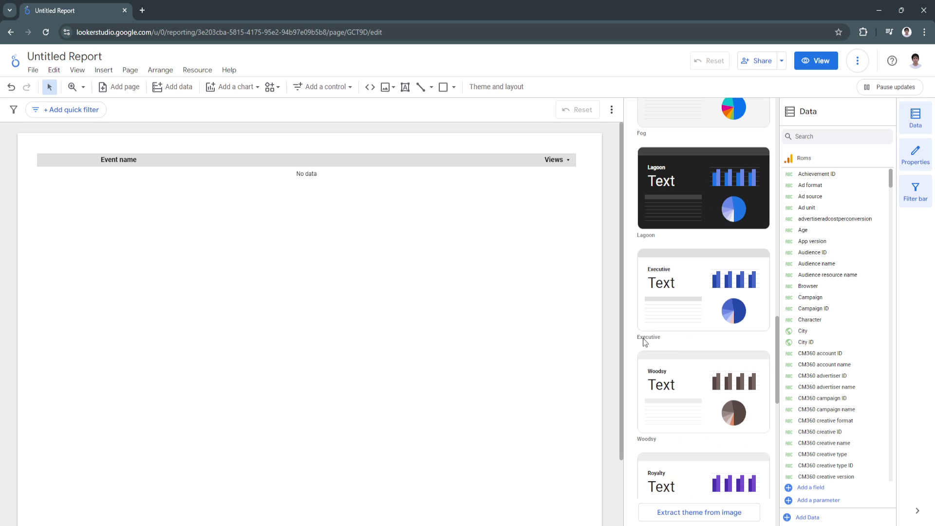
click(611, 196)
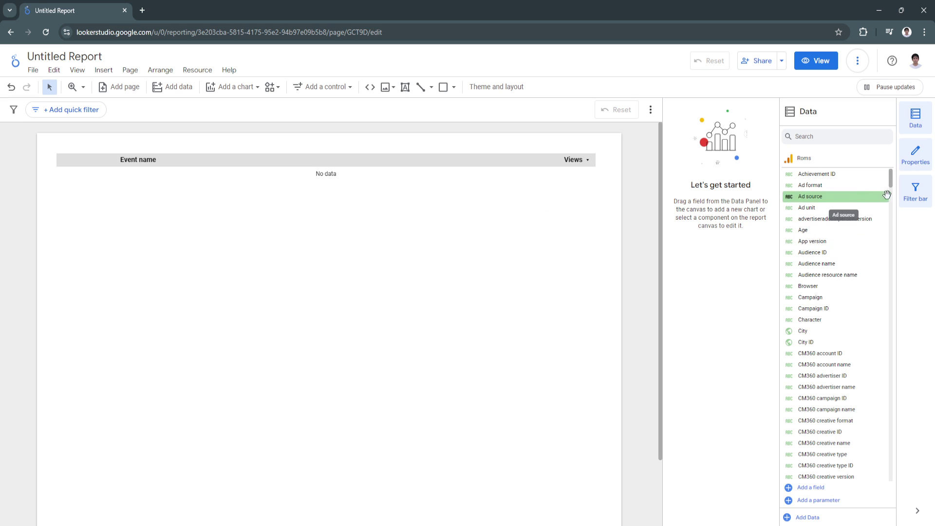
- Examine the Roms data source's available fields and the table's dimension, metric and row setup options
drag(891, 181, 894, 212)
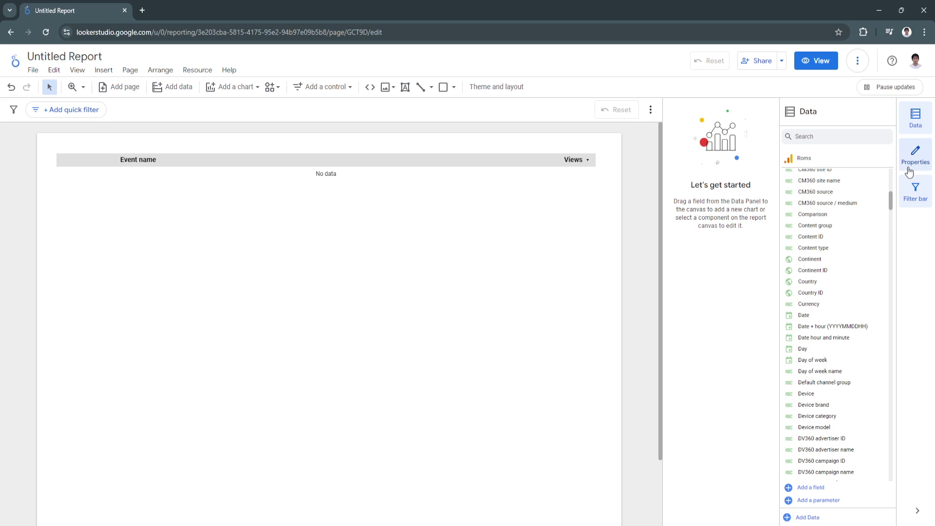
click(913, 152)
click(914, 119)
click(915, 119)
click(916, 155)
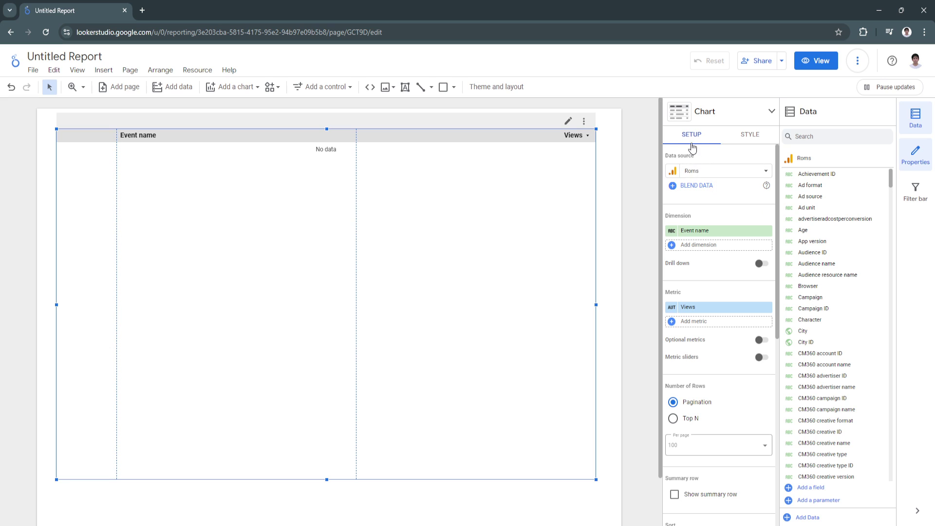
drag(776, 239, 776, 256)
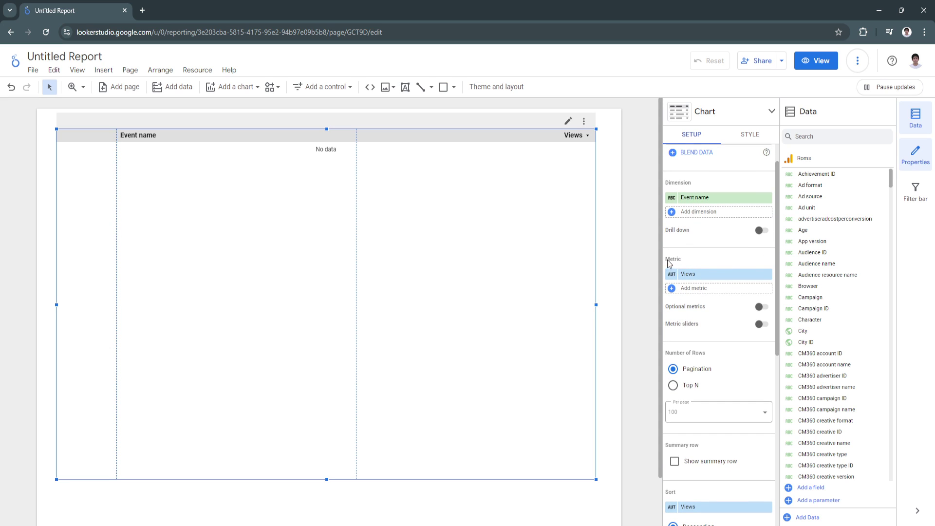
- Add 30-day active users as a second metric of the table and sort the table by its column
click(684, 290)
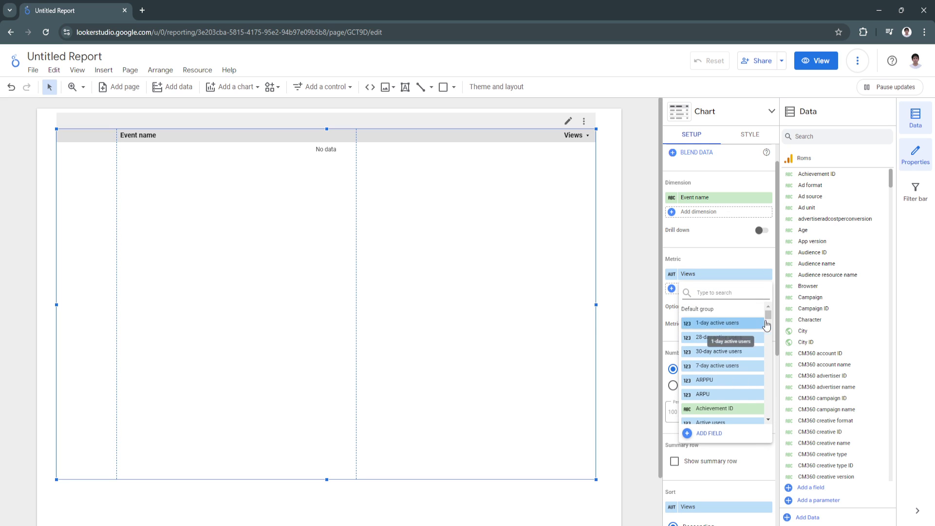
mouse_move(769, 316)
mouse_down()
mouse_move(769, 325)
mouse_move(769, 316)
mouse_up()
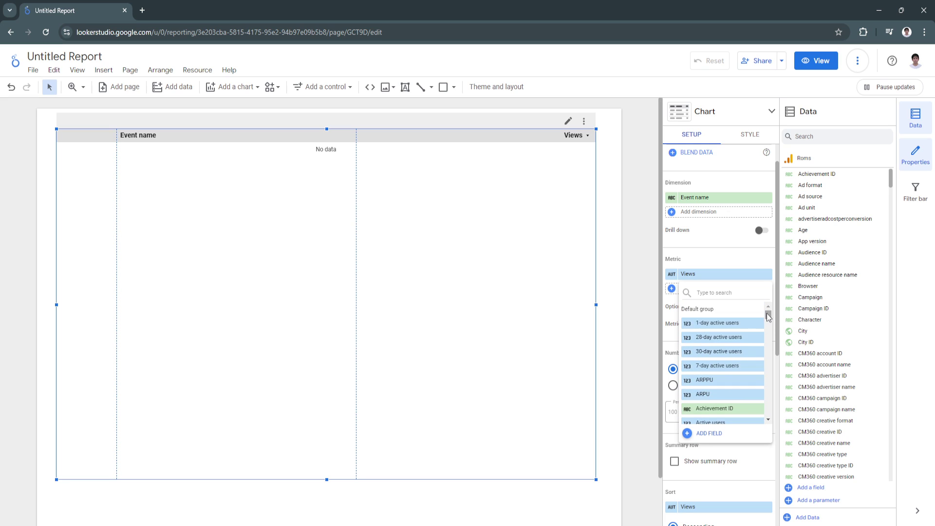
click(712, 351)
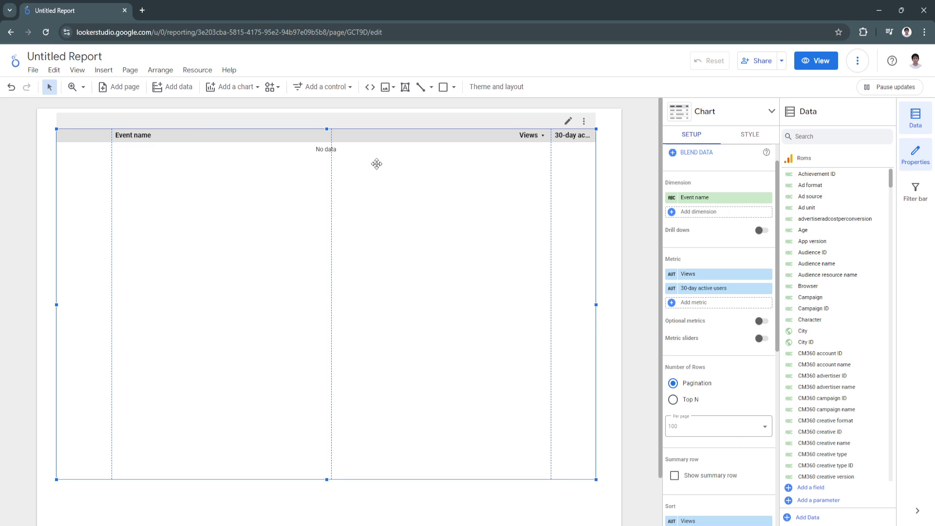
click(568, 139)
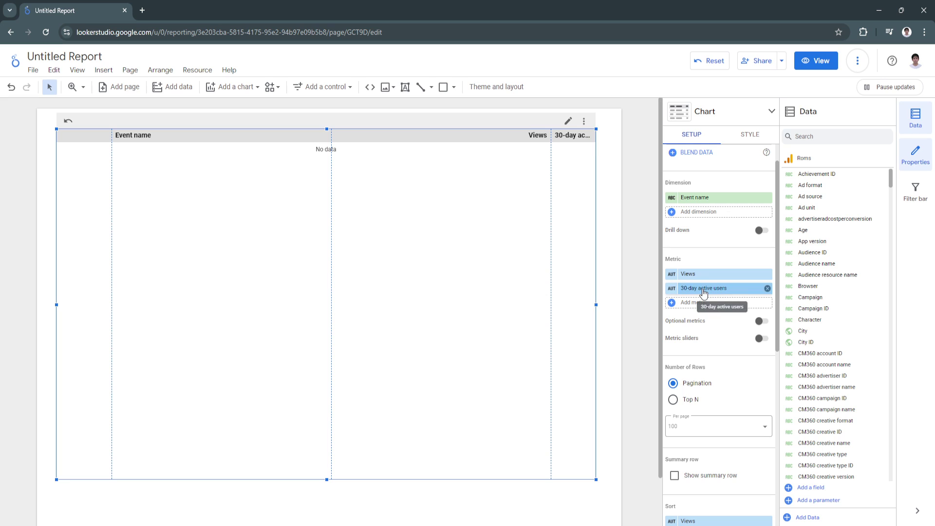
- Try adding Ads cost per click as a third metric of the table
click(689, 302)
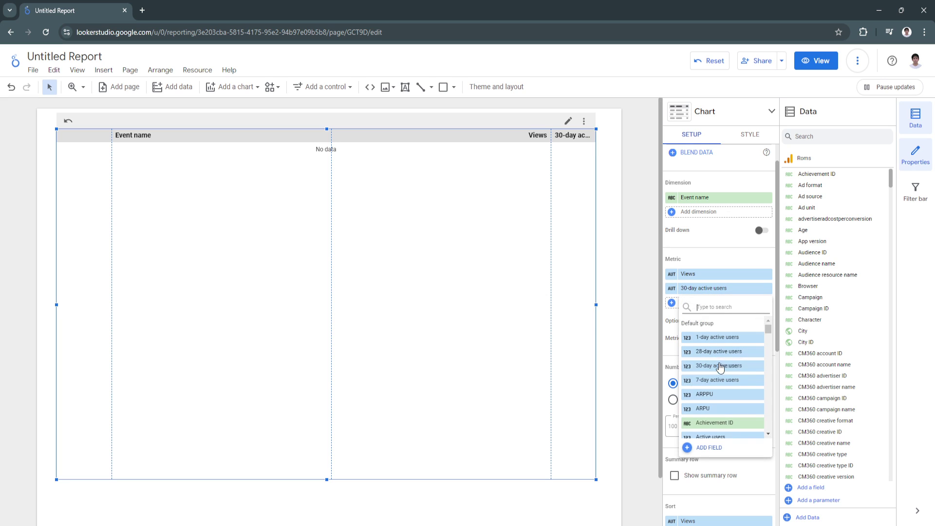
scroll(726, 382, down, 2)
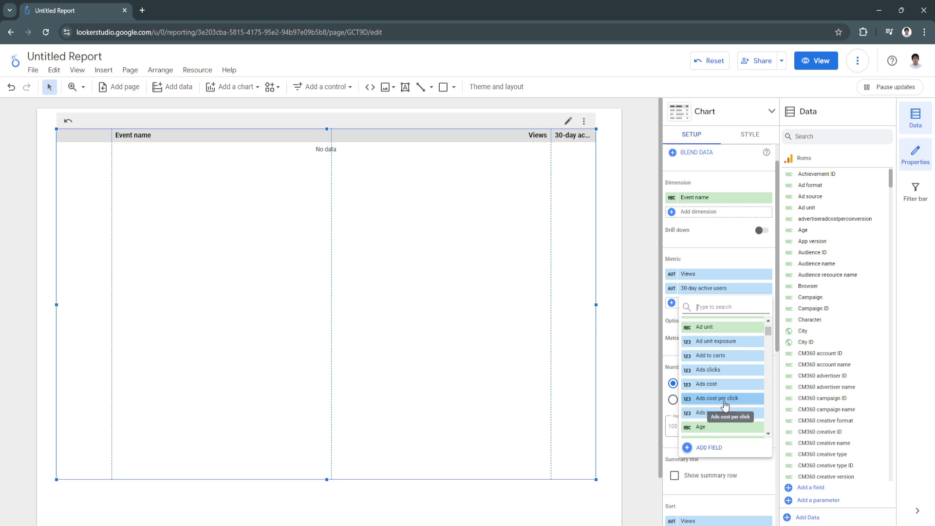
click(722, 398)
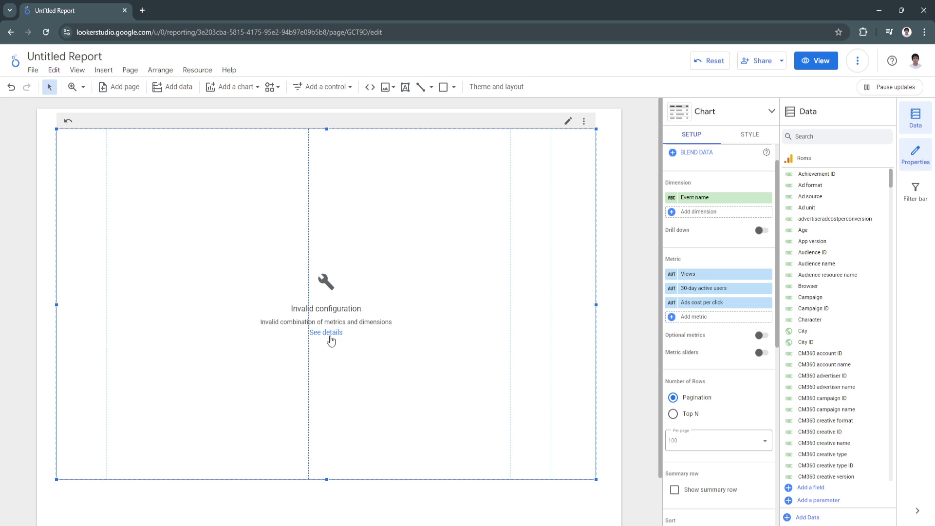
- Look through the other available metrics without choosing one, and undo the addition of Ads cost per click
click(712, 317)
scroll(726, 385, down, 5)
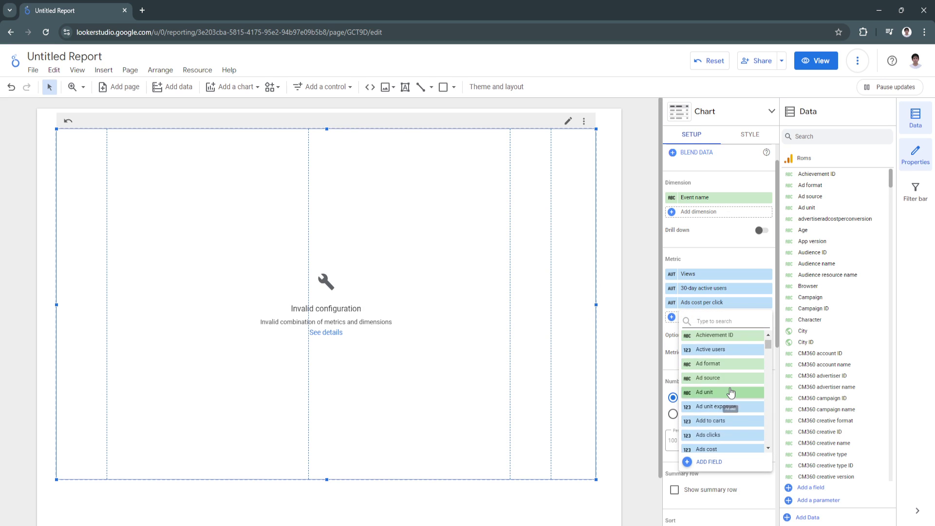
mouse_move(770, 351)
mouse_down()
mouse_move(774, 406)
mouse_move(772, 341)
mouse_up()
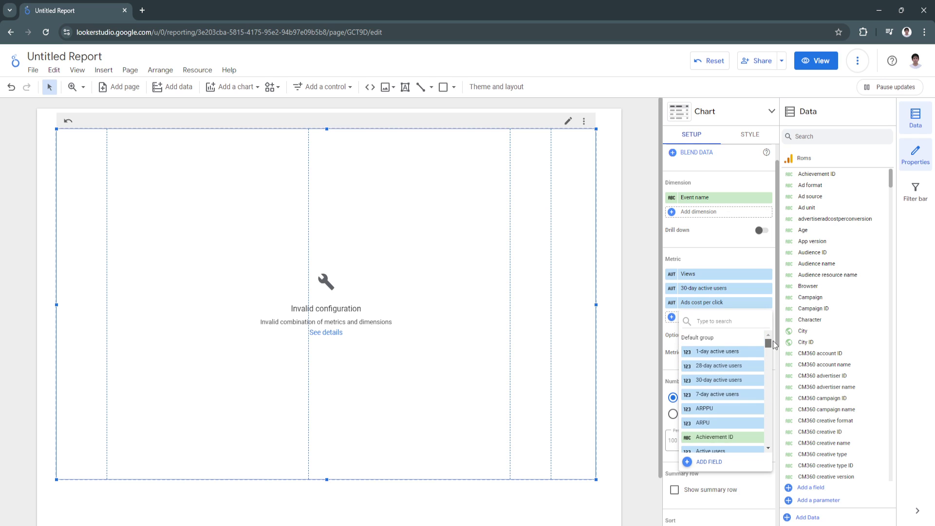
click(644, 297)
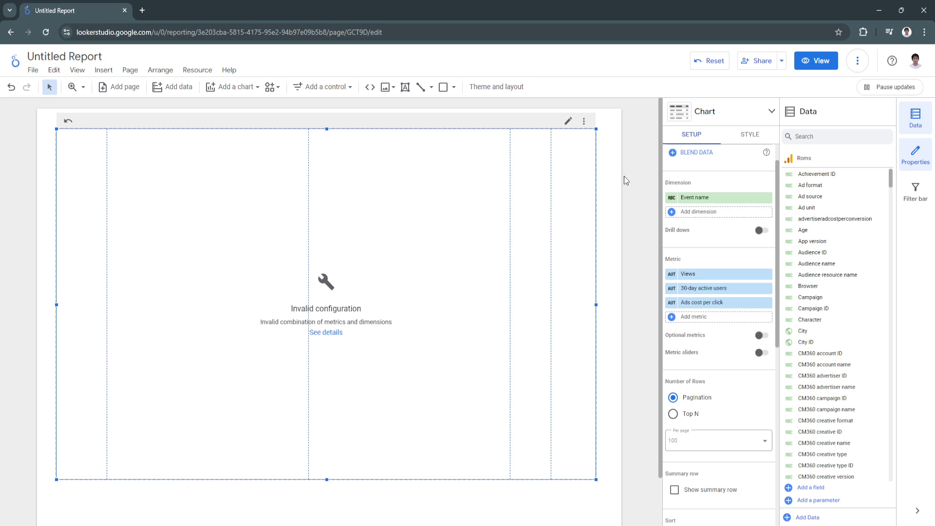
click(611, 194)
click(532, 192)
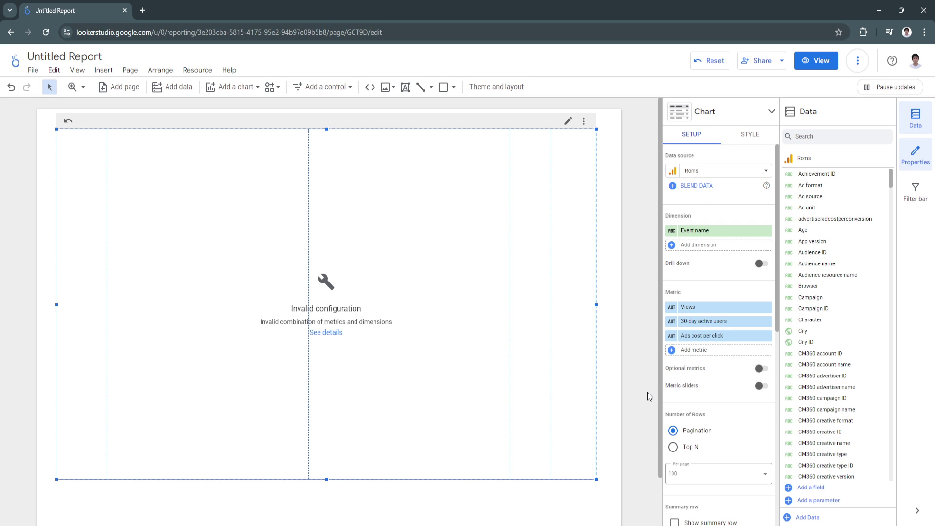
key(ctrl+z)
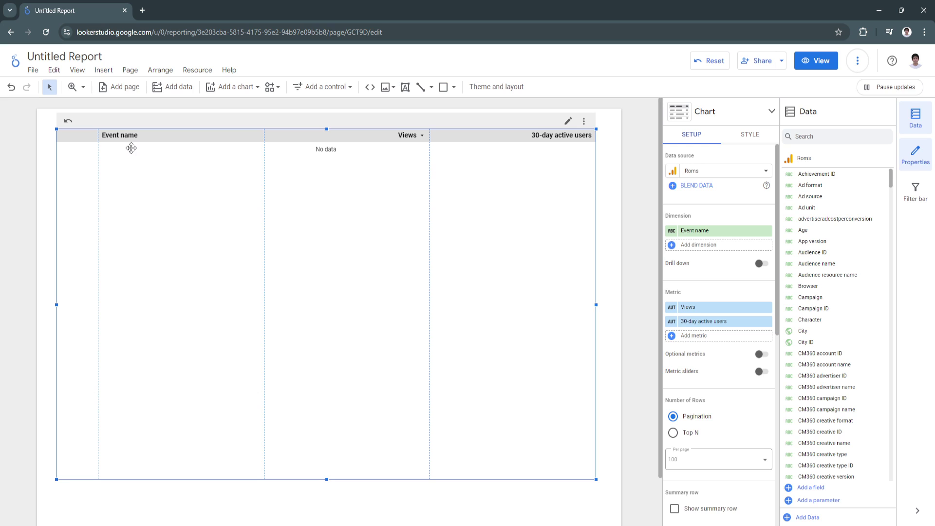
- Try replacing the table's Event name dimension with Item list ID, filtering the available fields by "s"
click(711, 230)
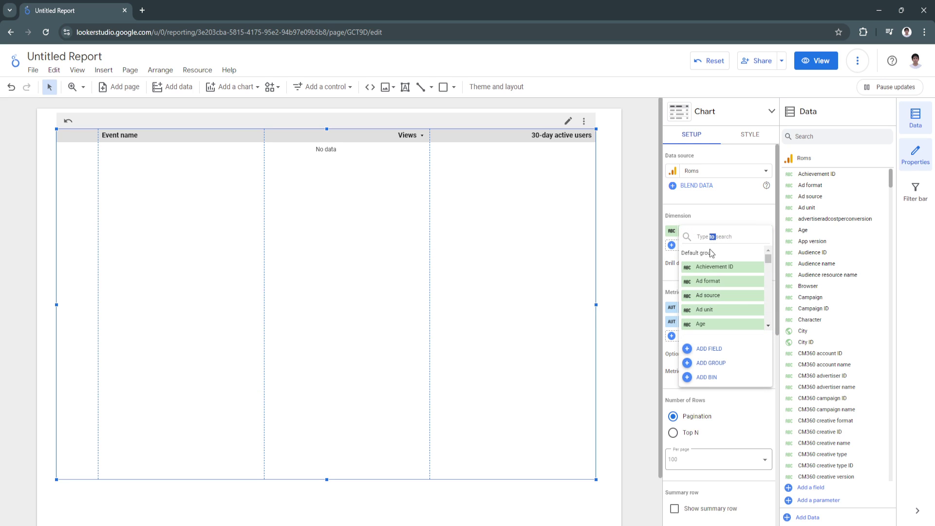
click(709, 238)
text(sa)
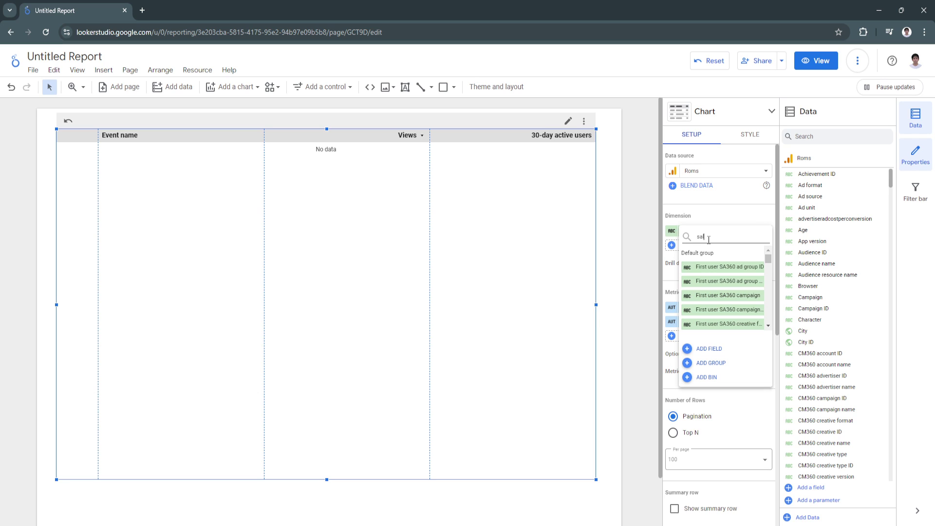
key(BackSpace)
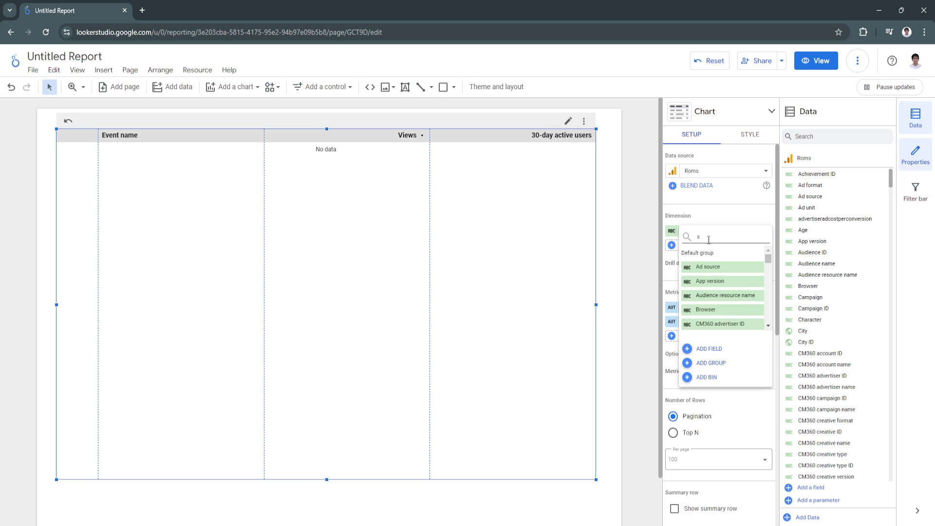
scroll(731, 297, down, 5)
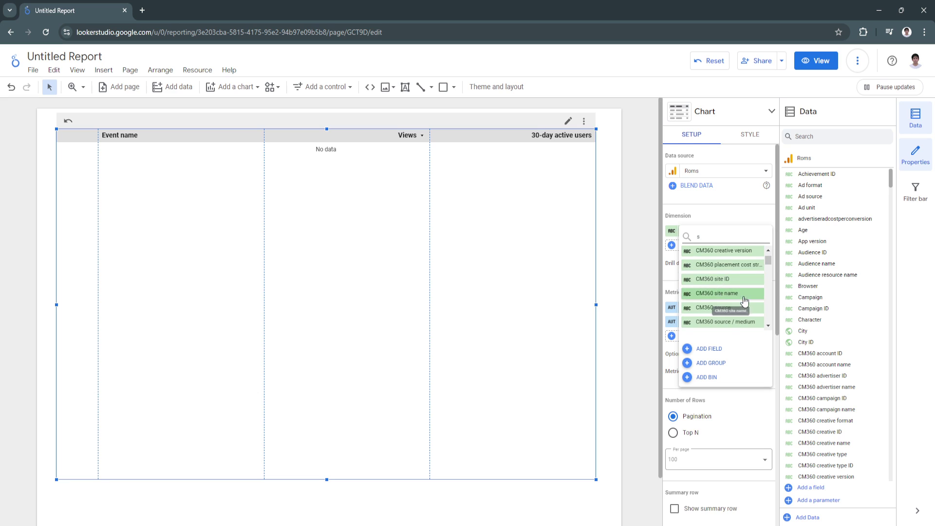
scroll(744, 307, down, 5)
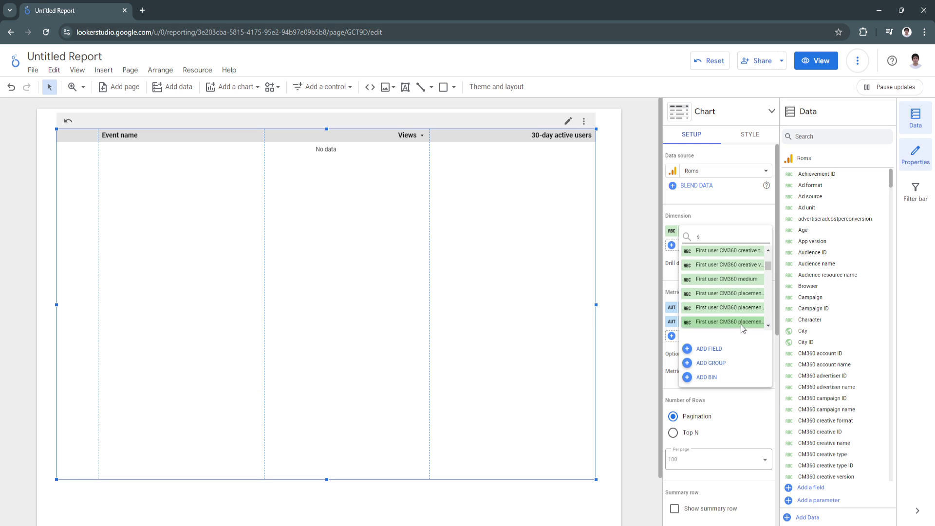
scroll(743, 319, down, 10)
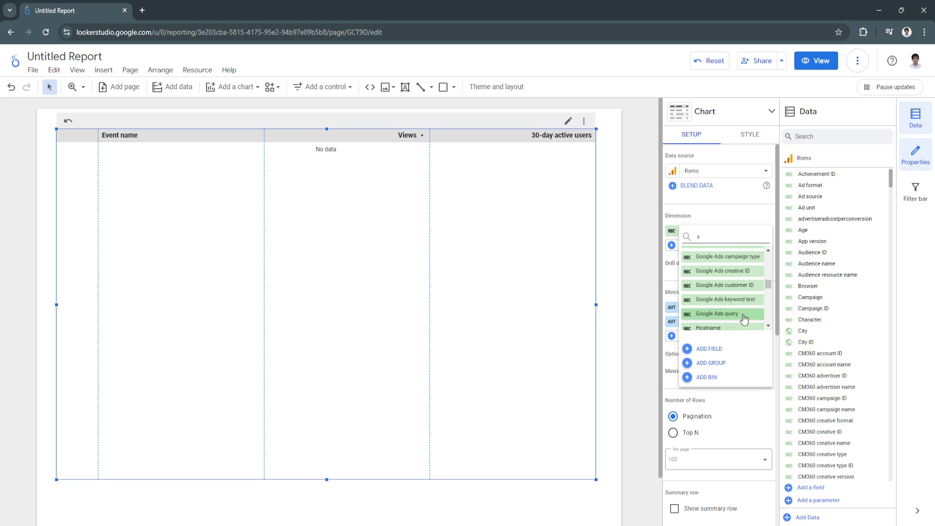
scroll(730, 297, up, 5)
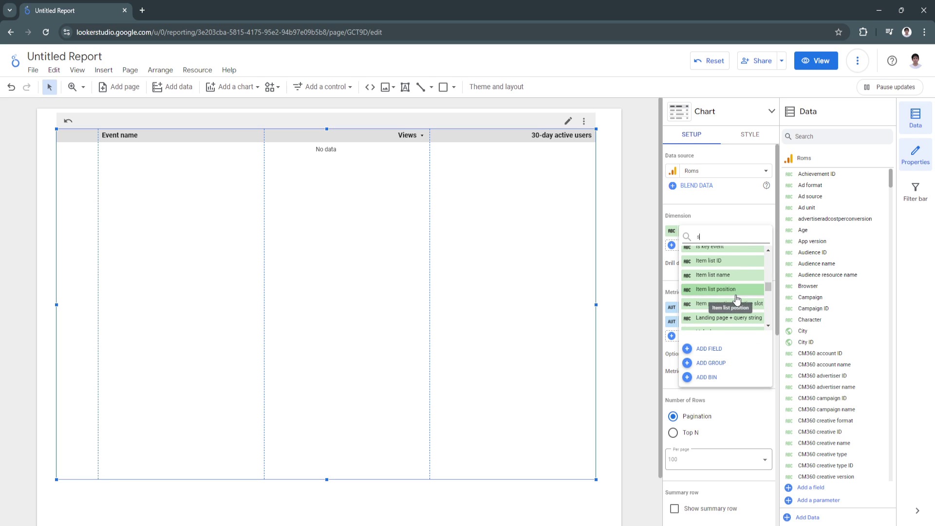
scroll(722, 276, up, 2)
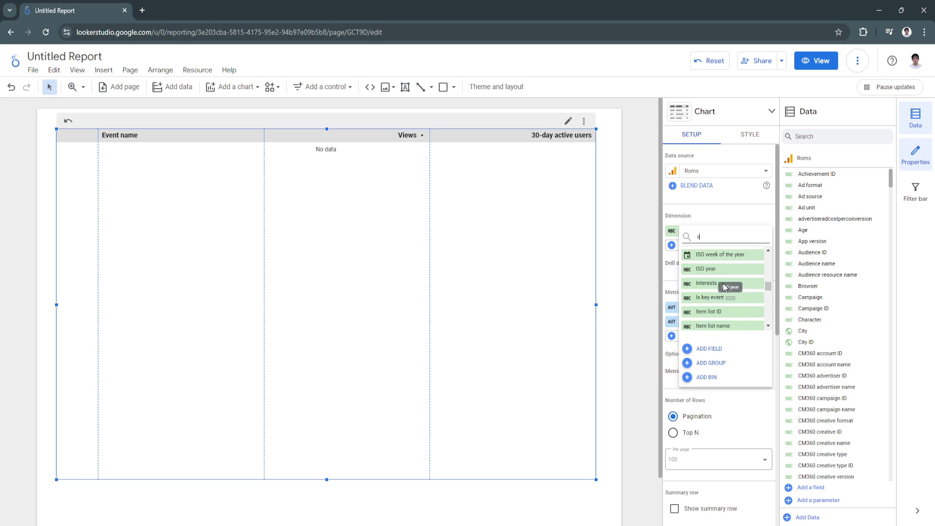
click(720, 313)
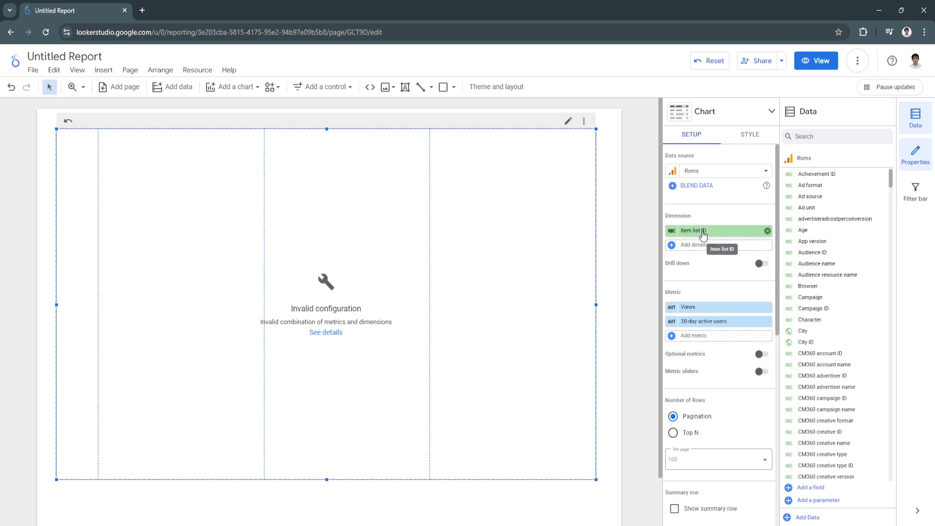
- Set the table's dimension to Achievement ID and deselect the table
click(697, 248)
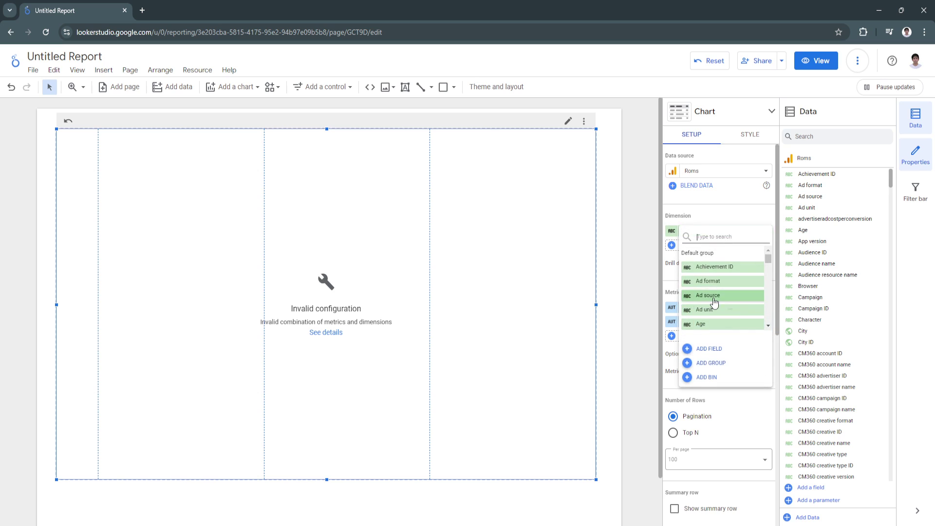
click(667, 273)
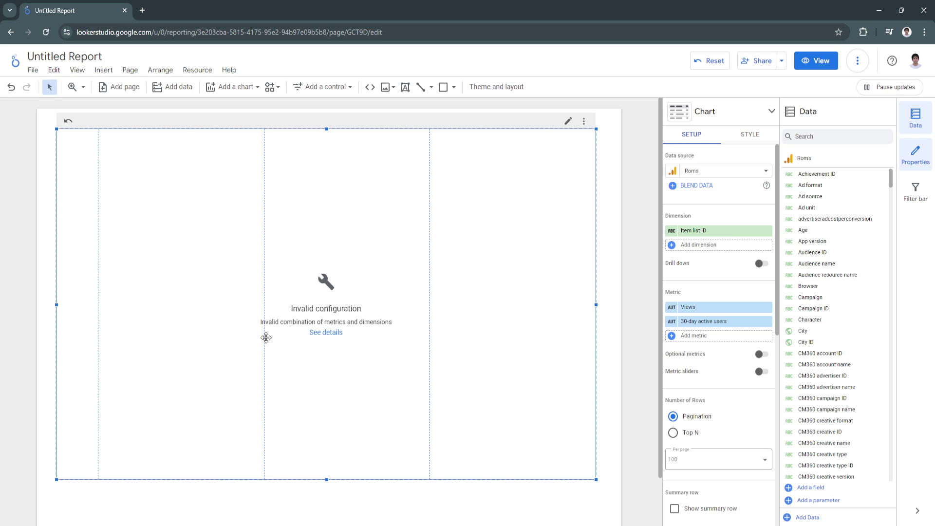
click(722, 231)
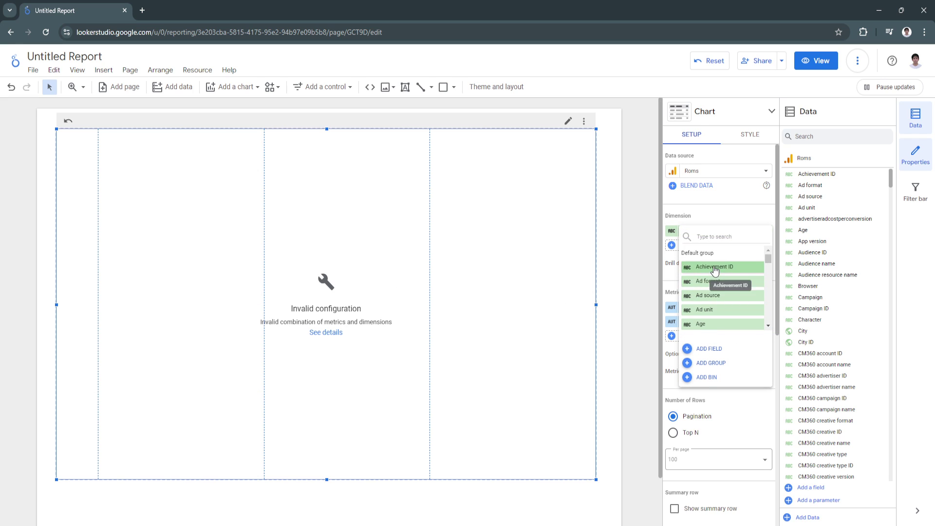
click(711, 267)
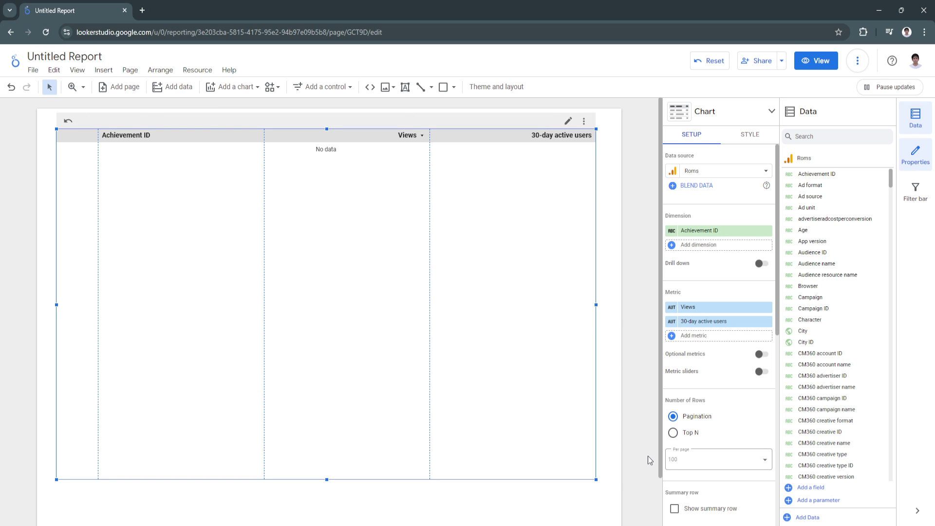
mouse_move(658, 448)
mouse_down()
mouse_move(657, 489)
mouse_move(656, 445)
mouse_up()
click(657, 445)
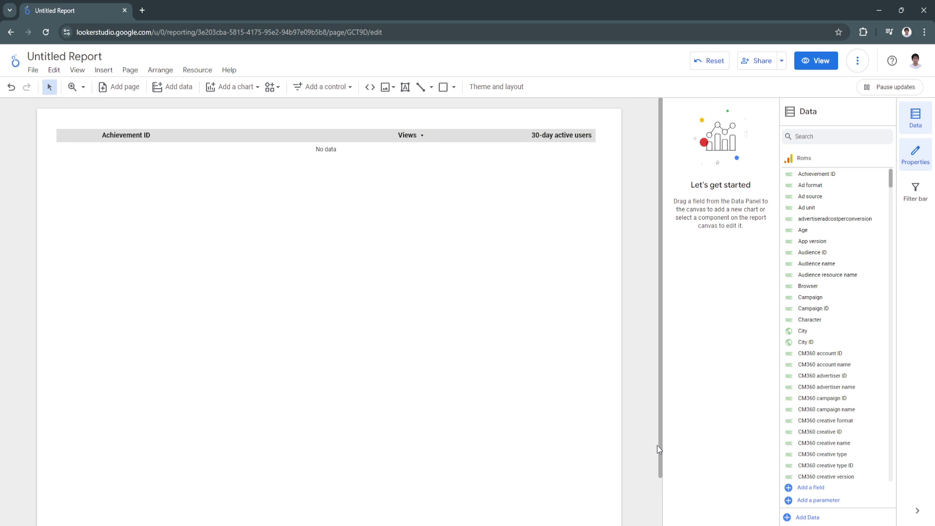
mouse_move(572, 142)
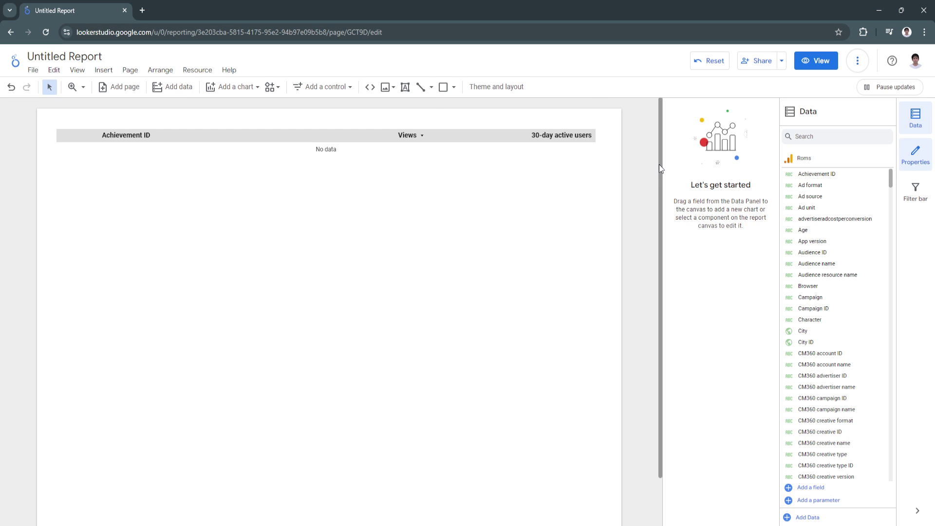
scroll(658, 165, down, 1)
scroll(660, 172, up, 1)
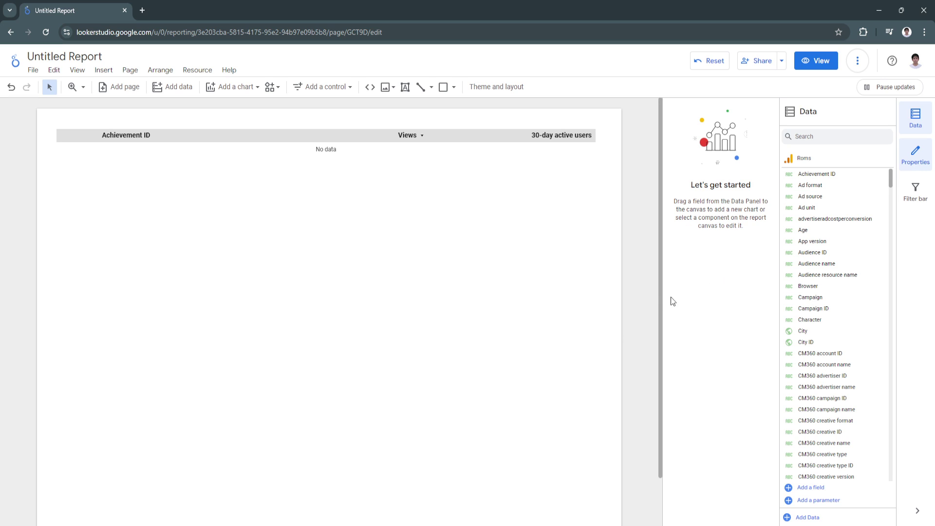
mouse_move(894, 191)
mouse_down()
mouse_move(893, 203)
mouse_move(893, 185)
mouse_up()
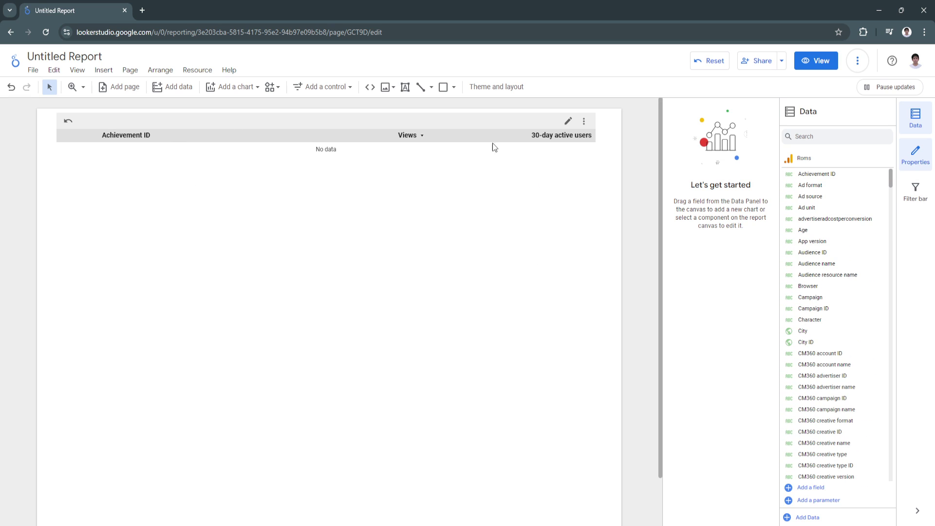
drag(660, 193, 658, 229)
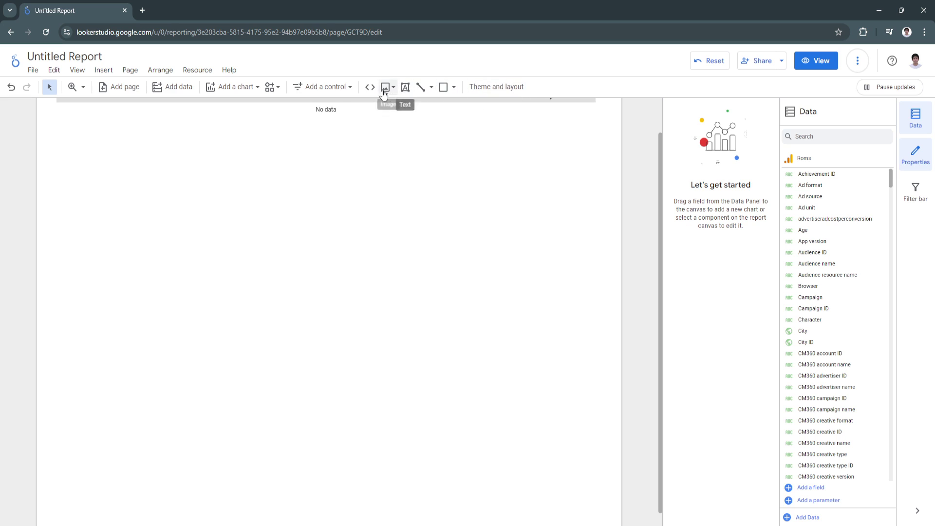
scroll(643, 248, up, 2)
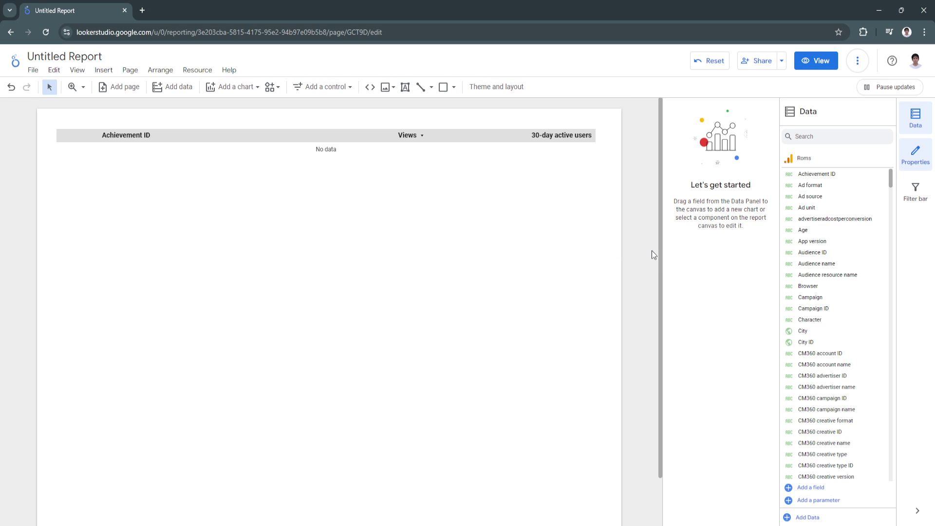